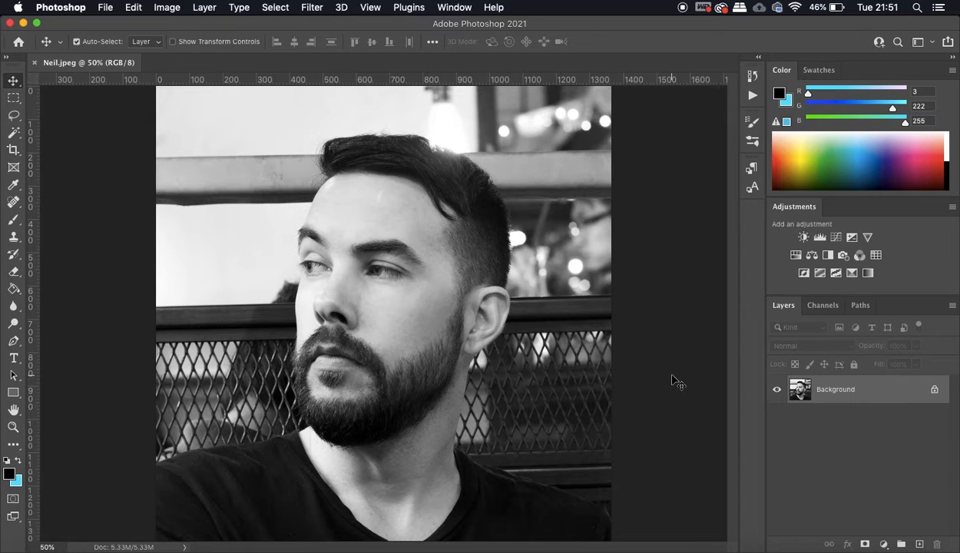
pyautogui.click(161, 9)
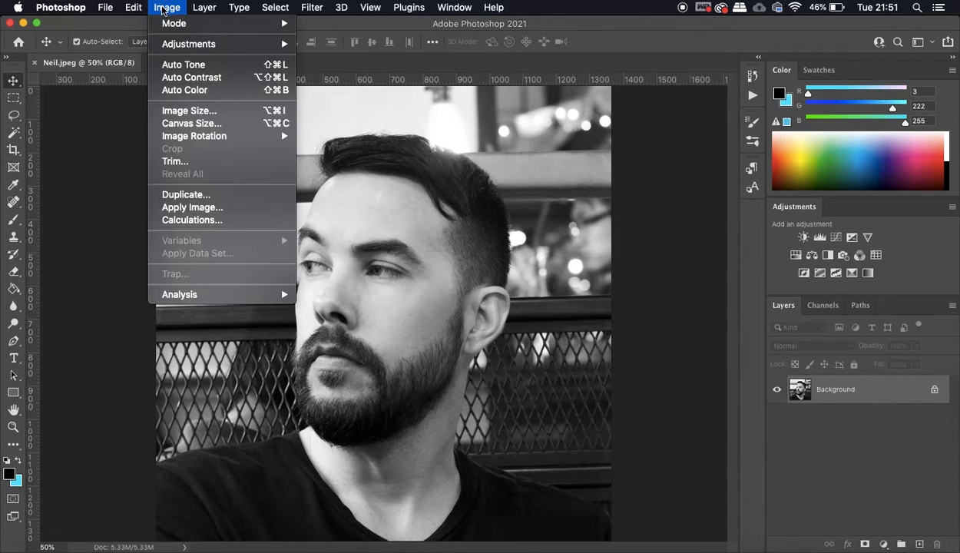
pyautogui.moveTo(167, 47)
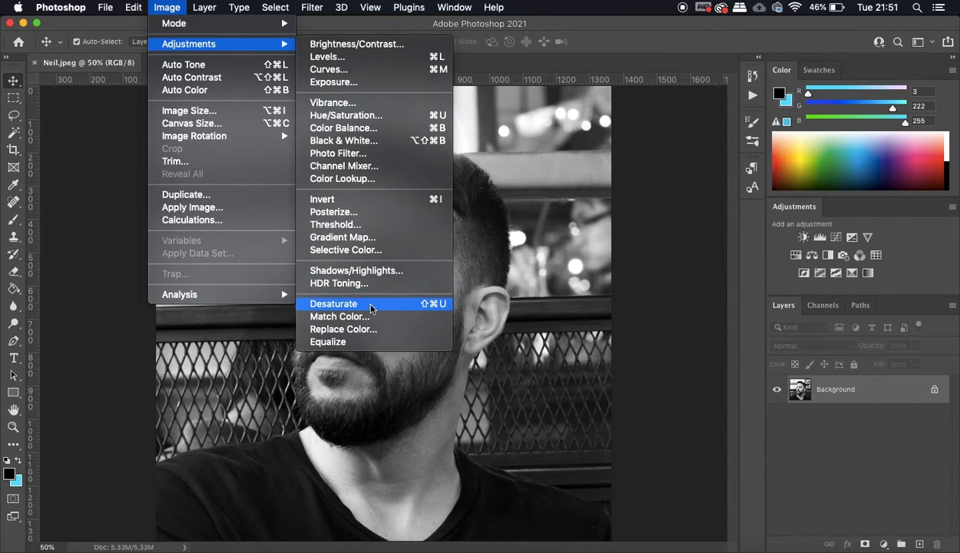
pyautogui.click(645, 290)
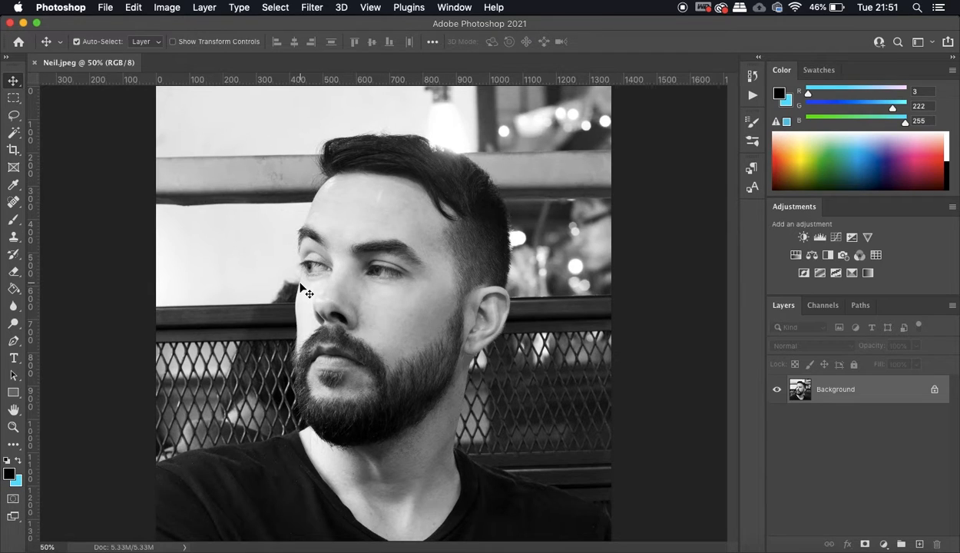
# - Apply a Camera Raw filter to the portrait with Exposure -0.70, Contrast -19, Shadows +1, Whites +19 and Blacks +12
pyautogui.click(306, 9)
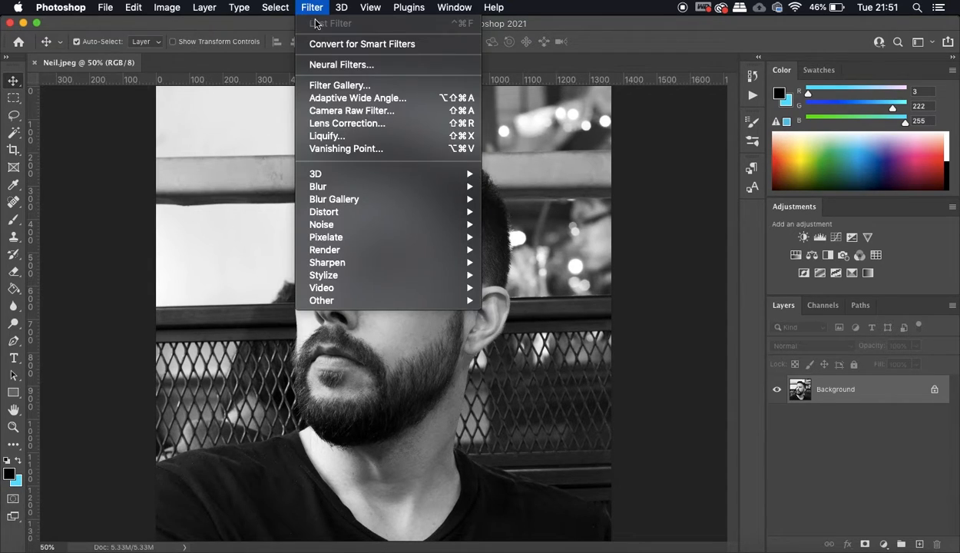
pyautogui.click(557, 244)
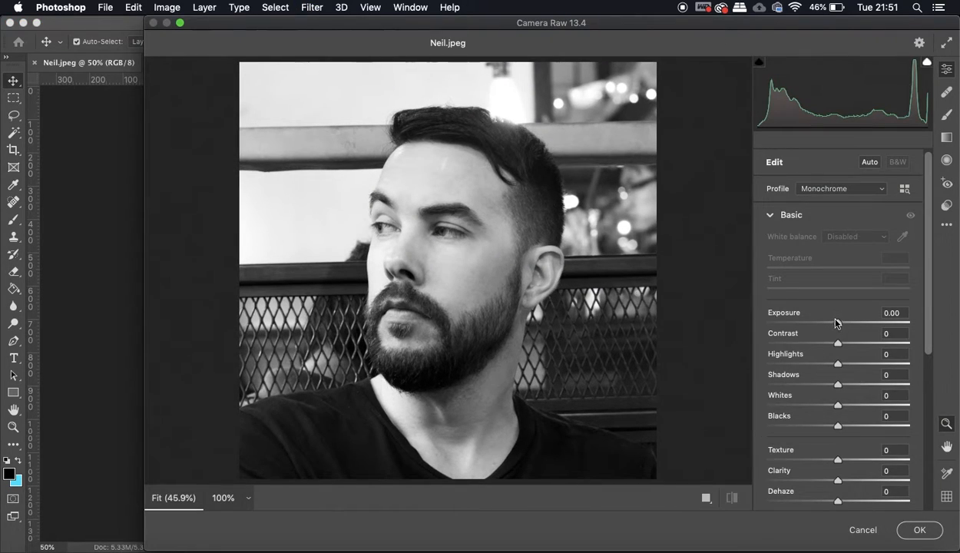
pyautogui.moveTo(838, 325)
pyautogui.mouseDown()
pyautogui.moveTo(859, 326)
pyautogui.moveTo(801, 332)
pyautogui.moveTo(828, 326)
pyautogui.mouseUp()
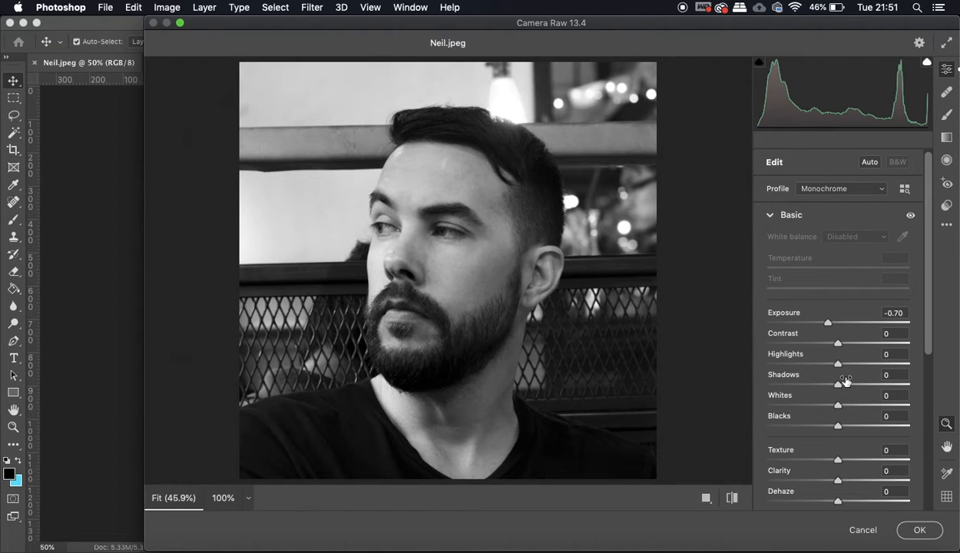
pyautogui.moveTo(838, 388); pyautogui.dragTo(847, 427)
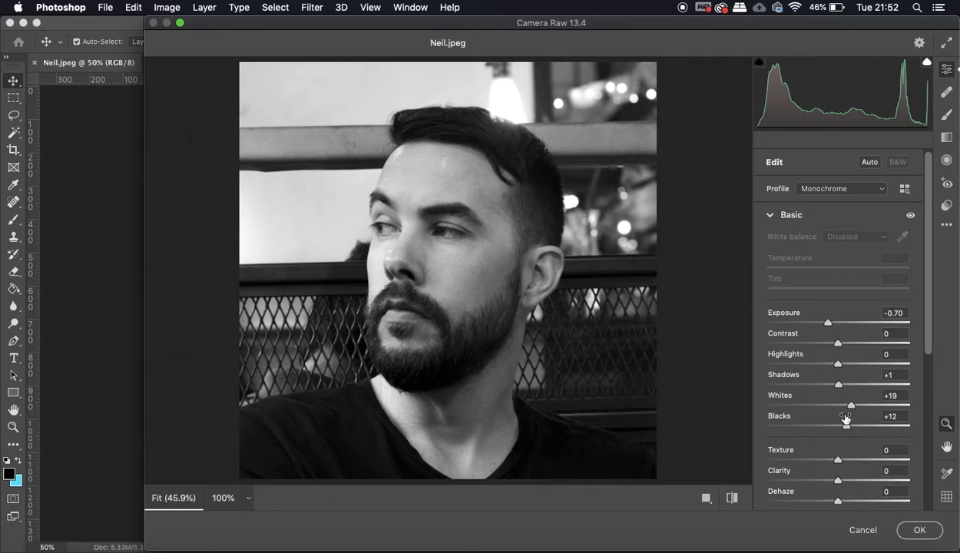
pyautogui.moveTo(838, 345)
pyautogui.mouseDown()
pyautogui.moveTo(807, 345)
pyautogui.moveTo(872, 342)
pyautogui.moveTo(808, 345)
pyautogui.moveTo(838, 345)
pyautogui.moveTo(809, 345)
pyautogui.moveTo(824, 350)
pyautogui.mouseUp()
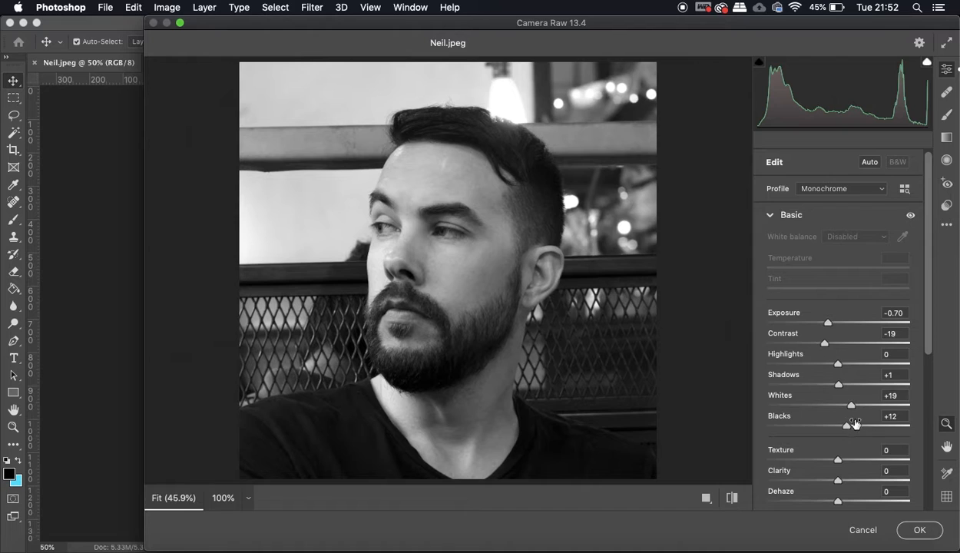
pyautogui.click(919, 530)
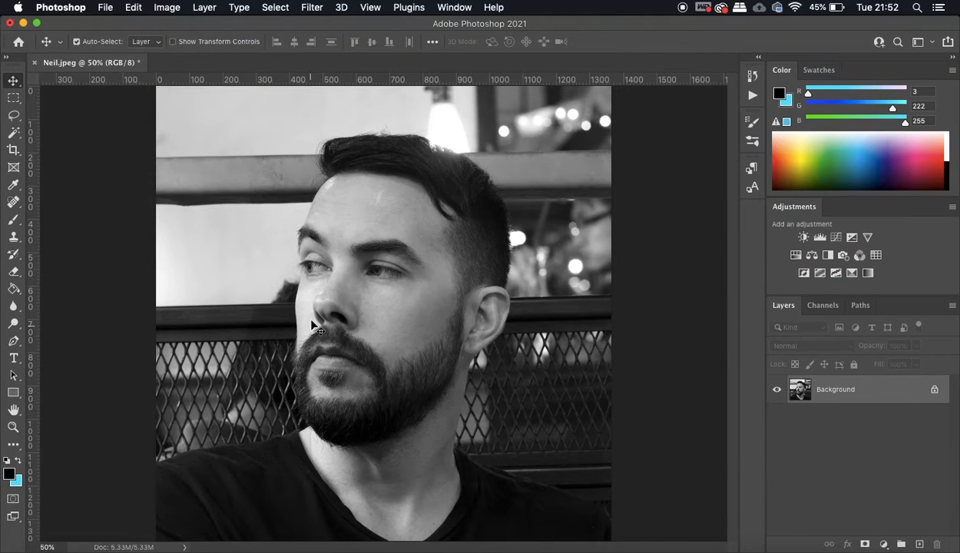
# - Posterize the portrait to 8 levels
pyautogui.click(171, 7)
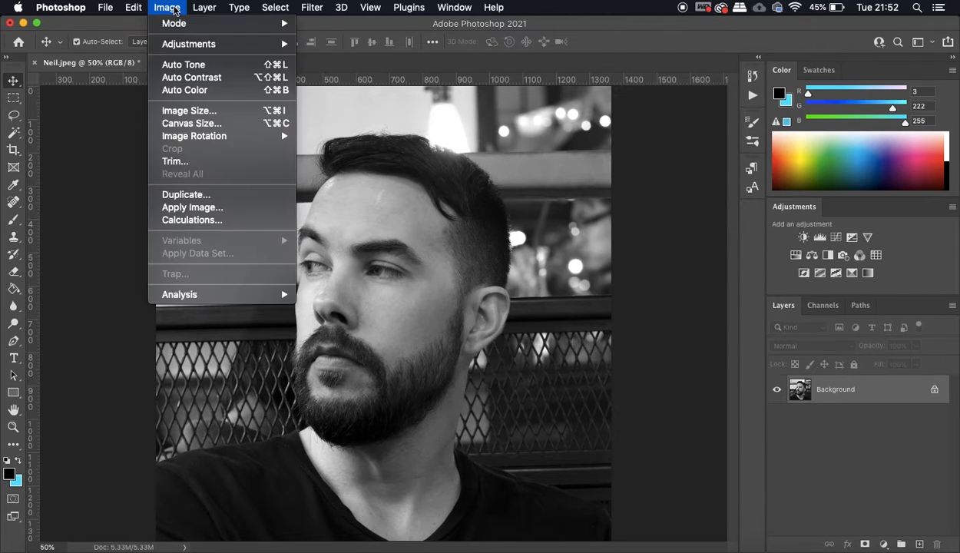
pyautogui.moveTo(179, 43)
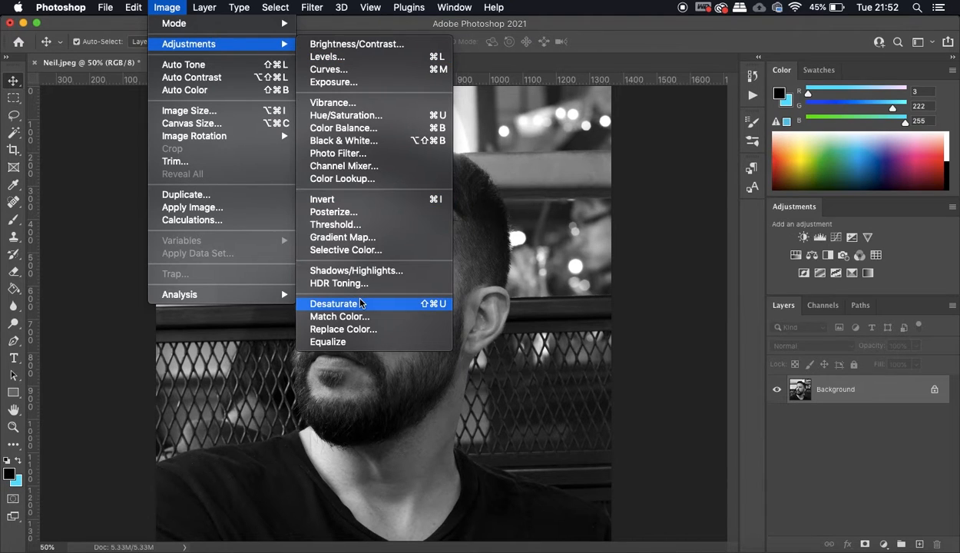
pyautogui.click(353, 220)
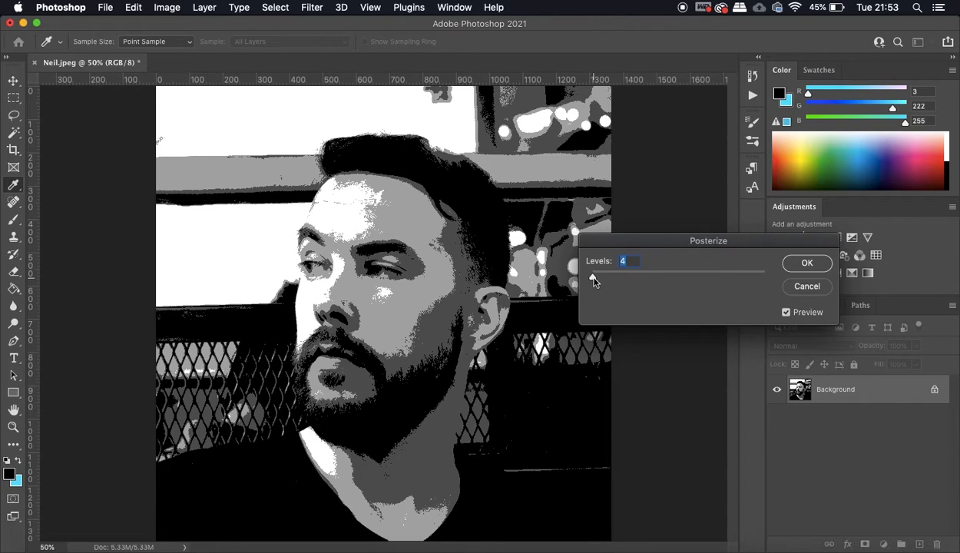
pyautogui.moveTo(593, 281)
pyautogui.mouseDown()
pyautogui.moveTo(605, 281)
pyautogui.moveTo(595, 281)
pyautogui.mouseUp()
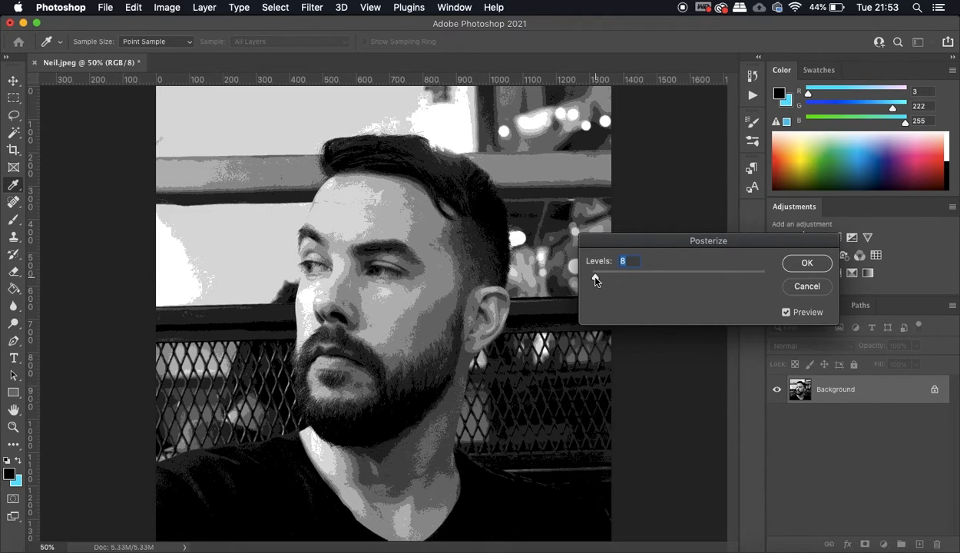
pyautogui.moveTo(595, 281); pyautogui.dragTo(595, 281)
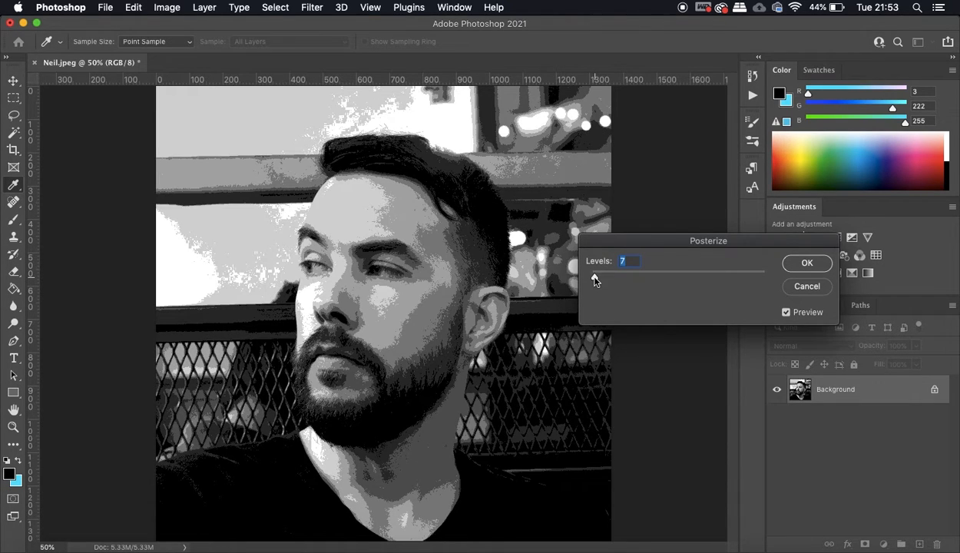
pyautogui.moveTo(594, 279); pyautogui.dragTo(596, 280)
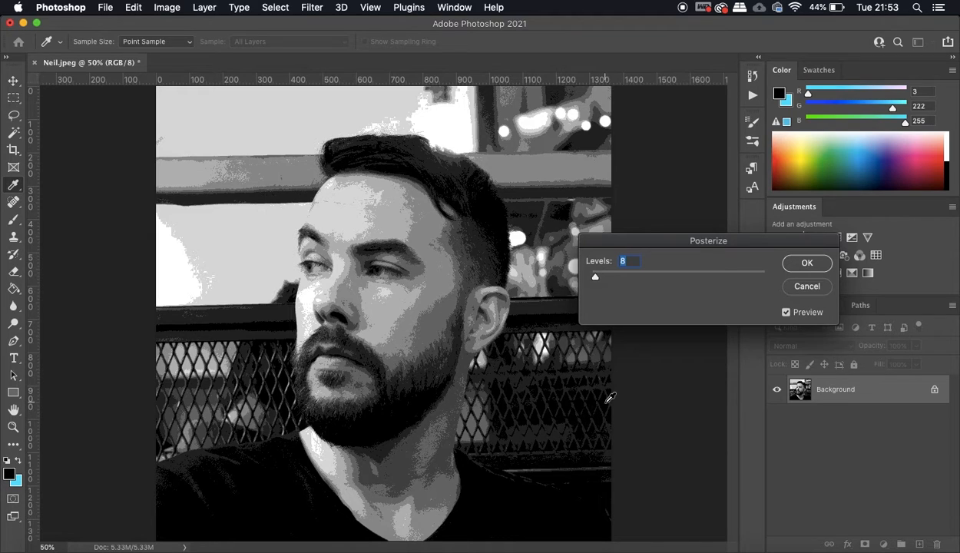
pyautogui.click(808, 262)
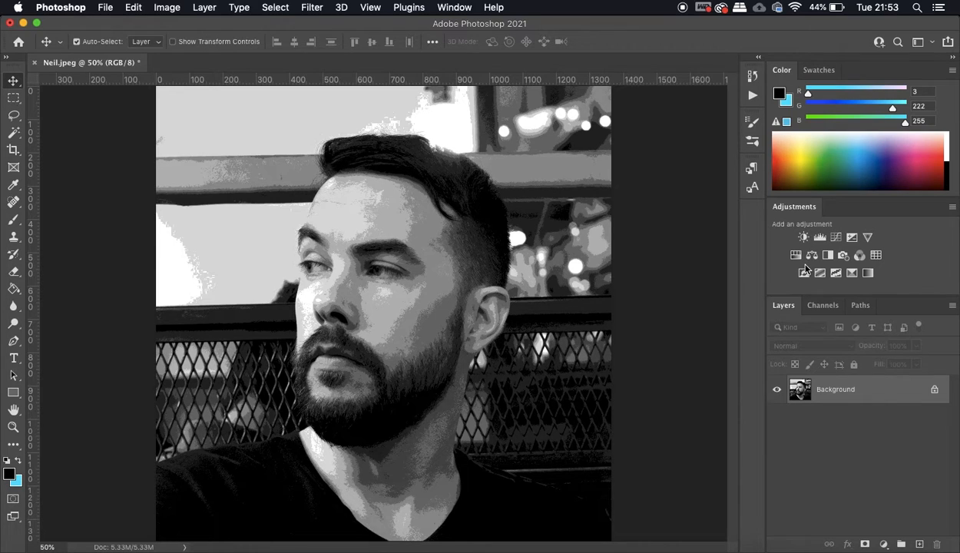
# - Create a new A4 document, 210 x 297 mm at 300 ppi
pyautogui.click(102, 9)
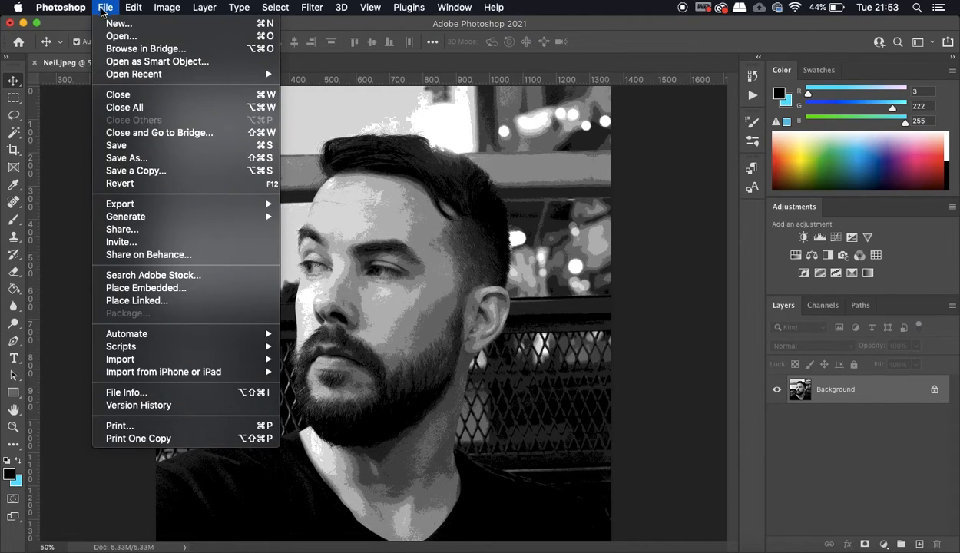
pyautogui.click(109, 25)
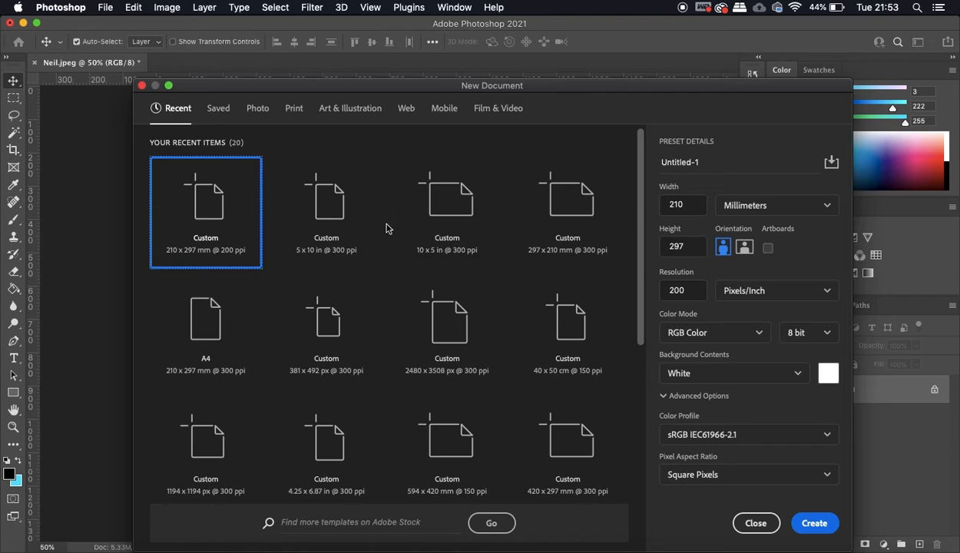
pyautogui.click(221, 353)
pyautogui.click(816, 522)
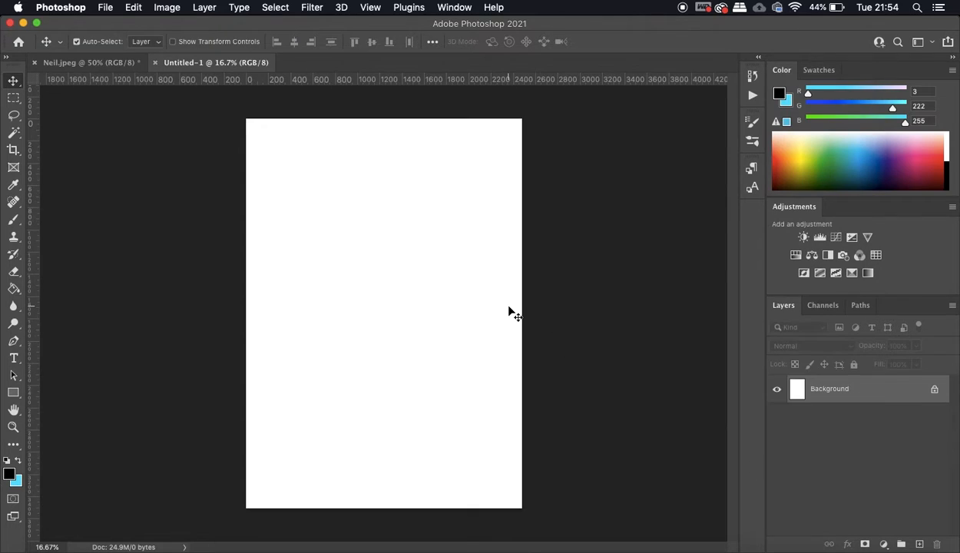
# - Copy the entire posterized portrait and paste it into the new A4 document
pyautogui.click(95, 65)
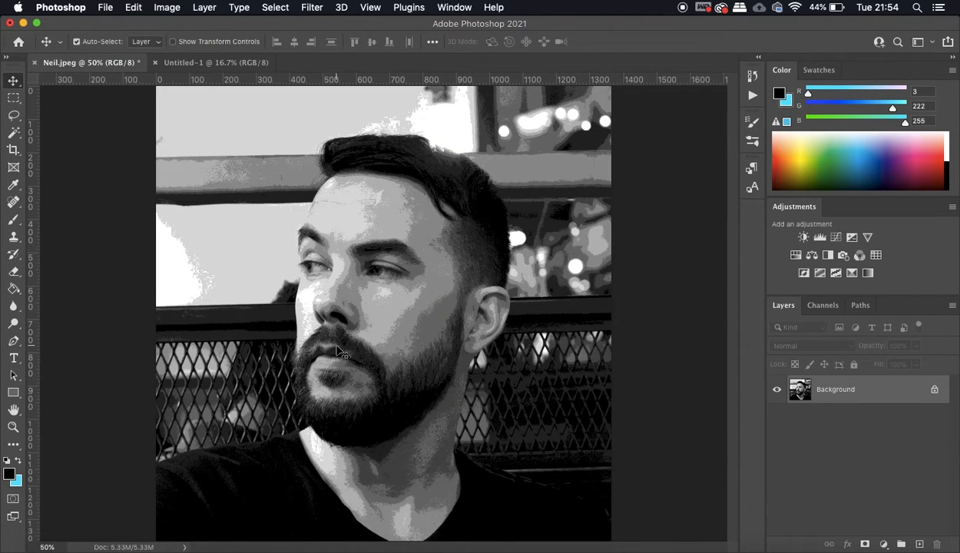
pyautogui.press('super+a')
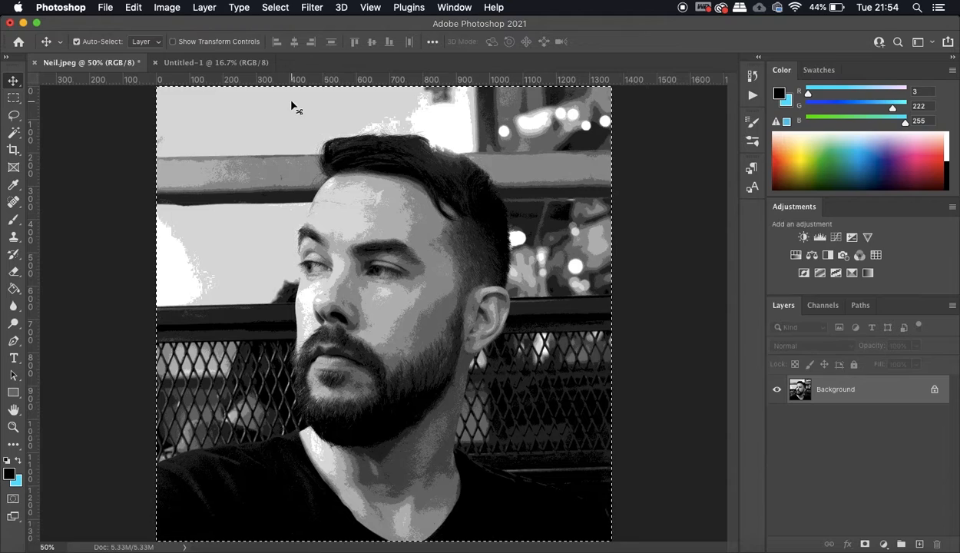
pyautogui.click(213, 62)
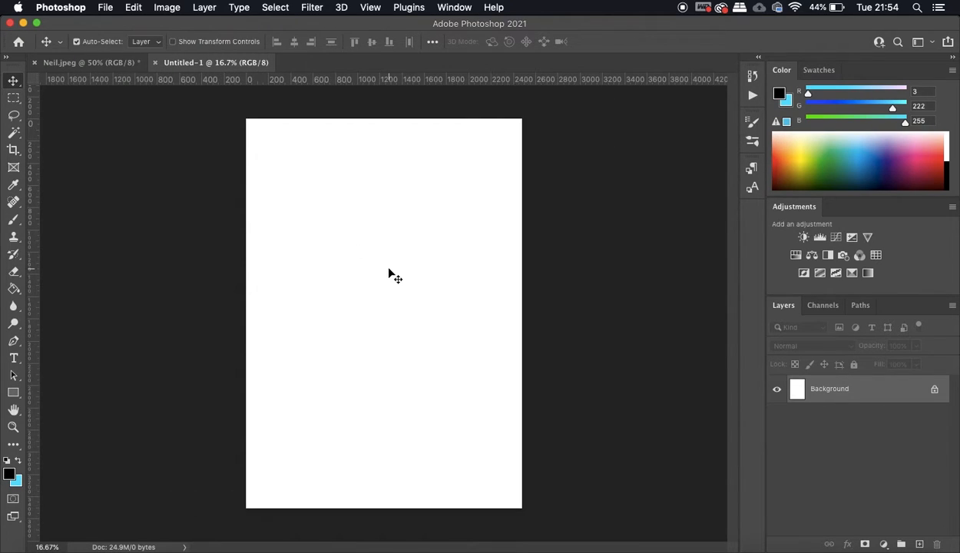
pyautogui.press('super+v')
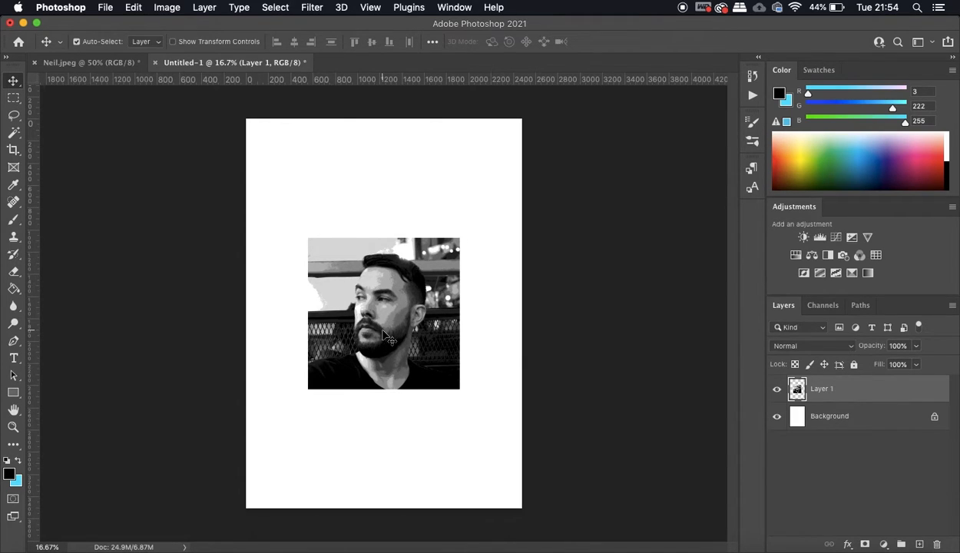
# - Scale the pasted portrait proportionally to about 267% so that it fills the whole A4 page
pyautogui.press('super+t')
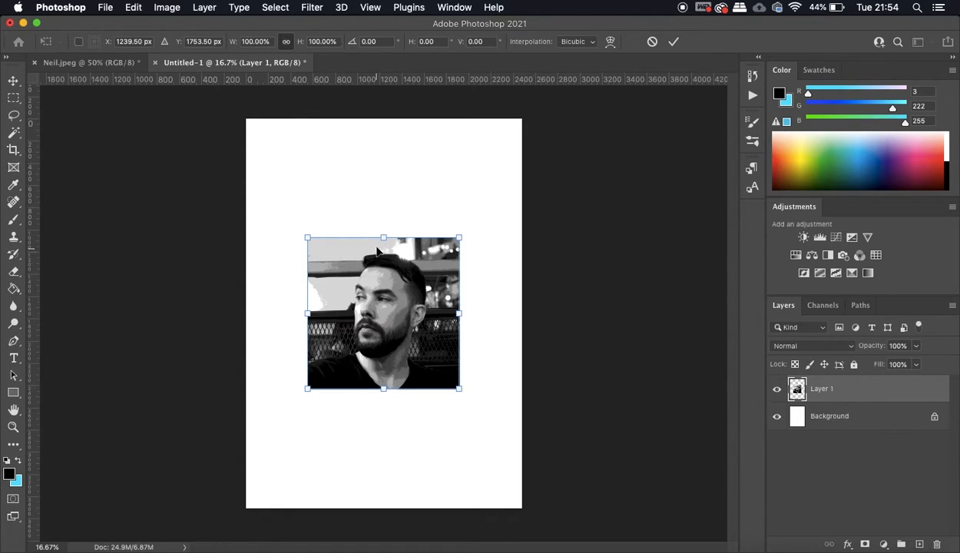
pyautogui.moveTo(383, 239); pyautogui.dragTo(374, 118)
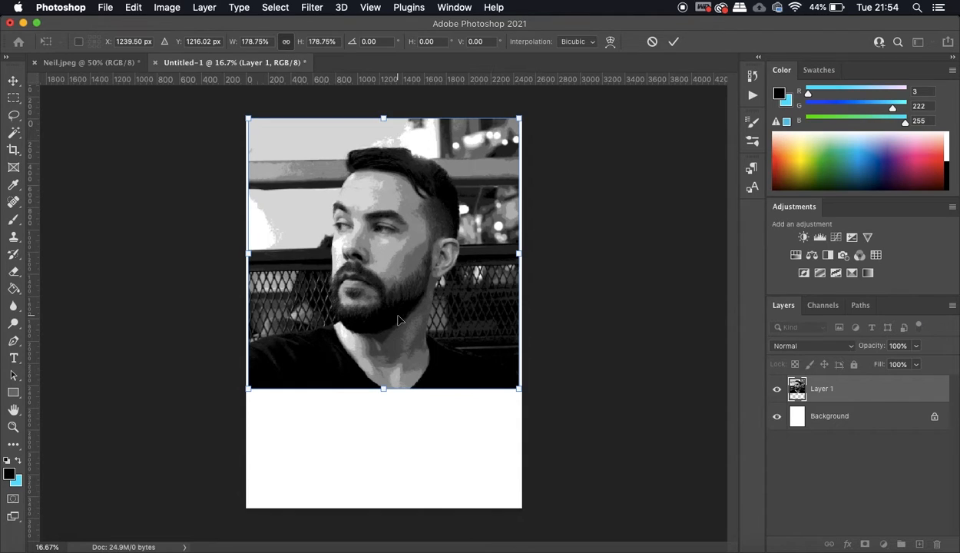
pyautogui.moveTo(383, 389); pyautogui.dragTo(381, 507)
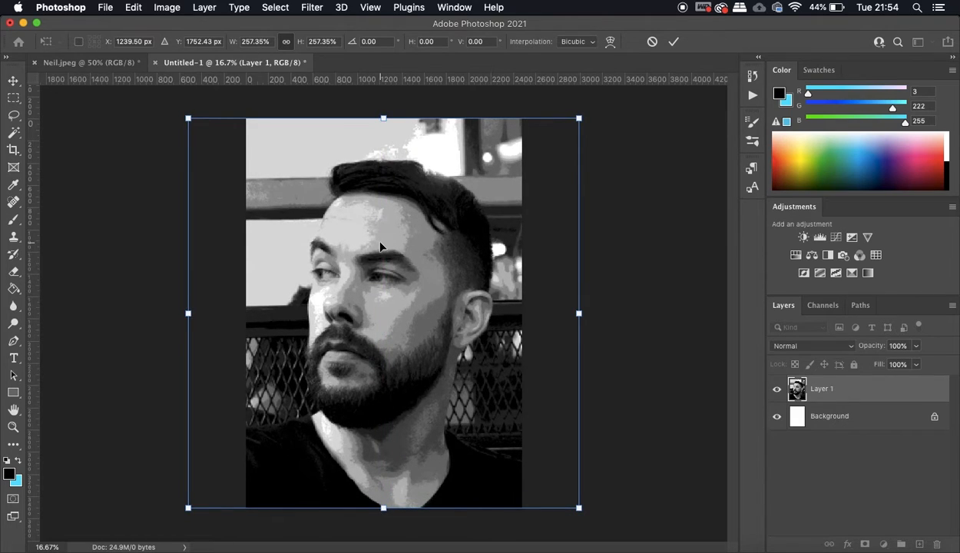
pyautogui.moveTo(385, 117); pyautogui.dragTo(384, 103)
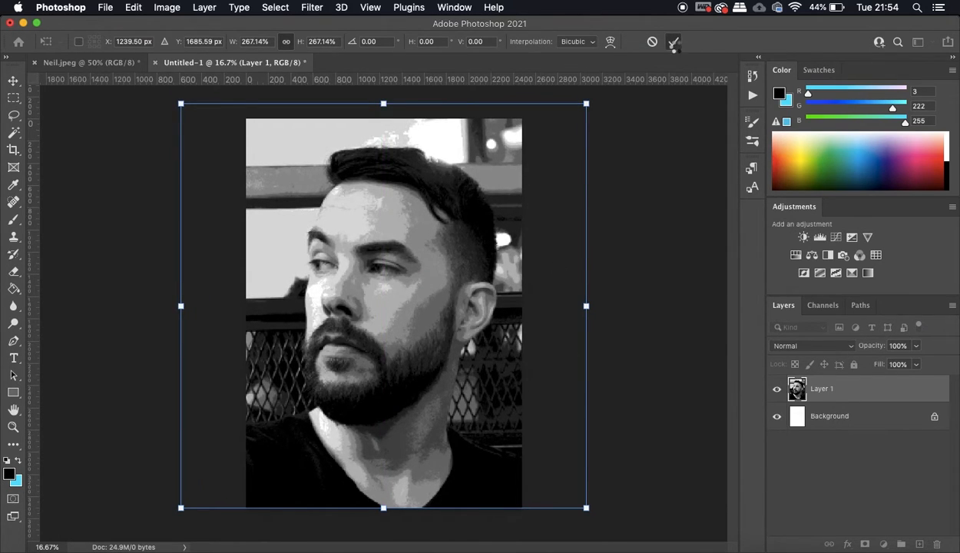
pyautogui.click(672, 42)
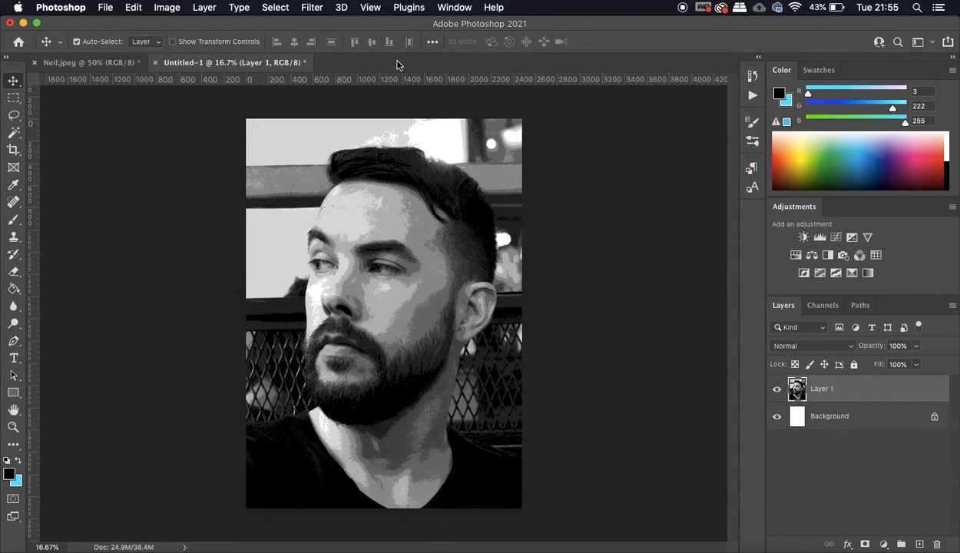
# - Start a new guide layout of 6 columns and 9 rows, with column width and row height set to 300 px
pyautogui.click(371, 8)
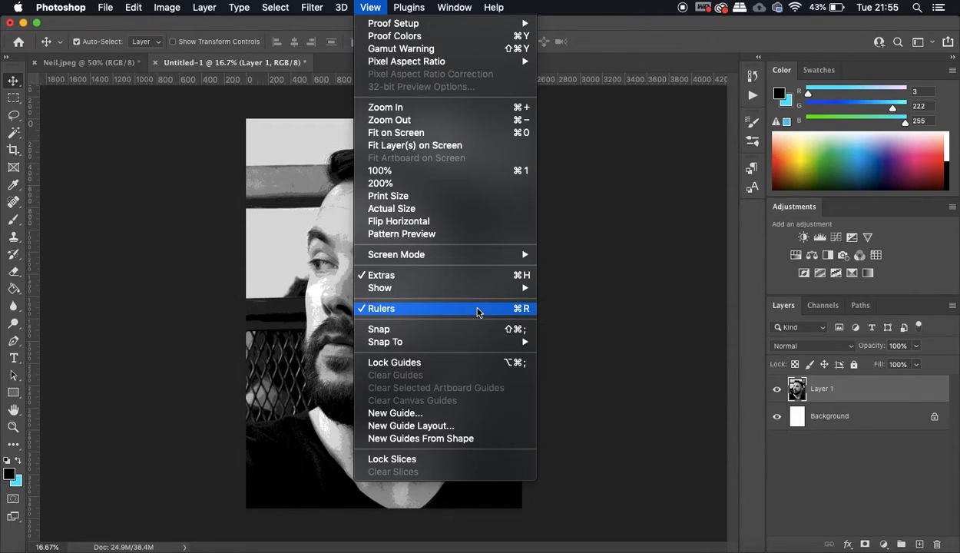
pyautogui.click(451, 427)
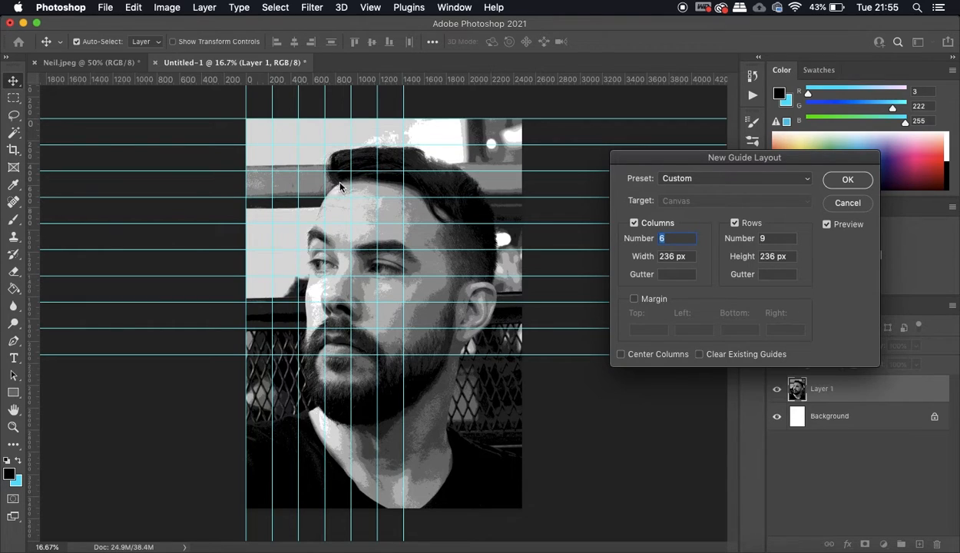
pyautogui.click(669, 256)
pyautogui.doubleClick(673, 258)
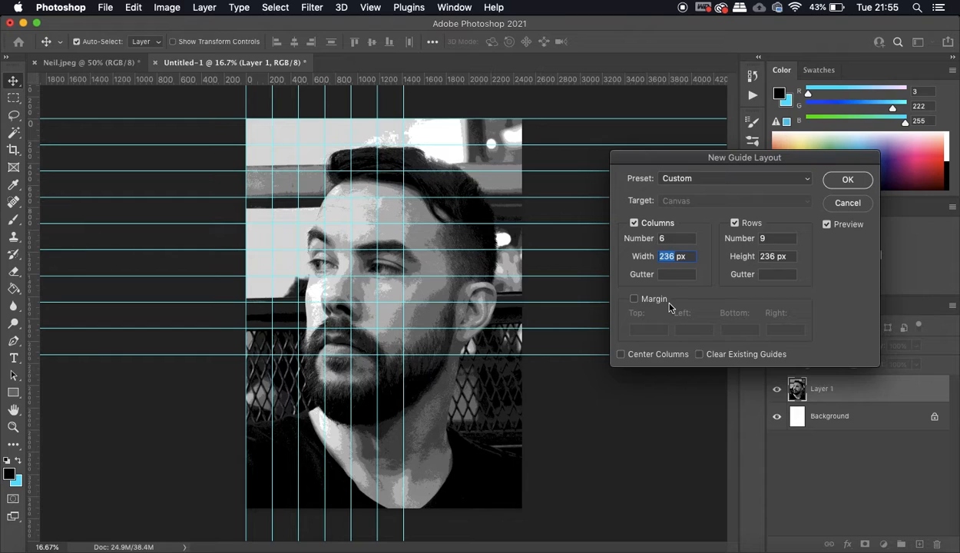
pyautogui.write('300')
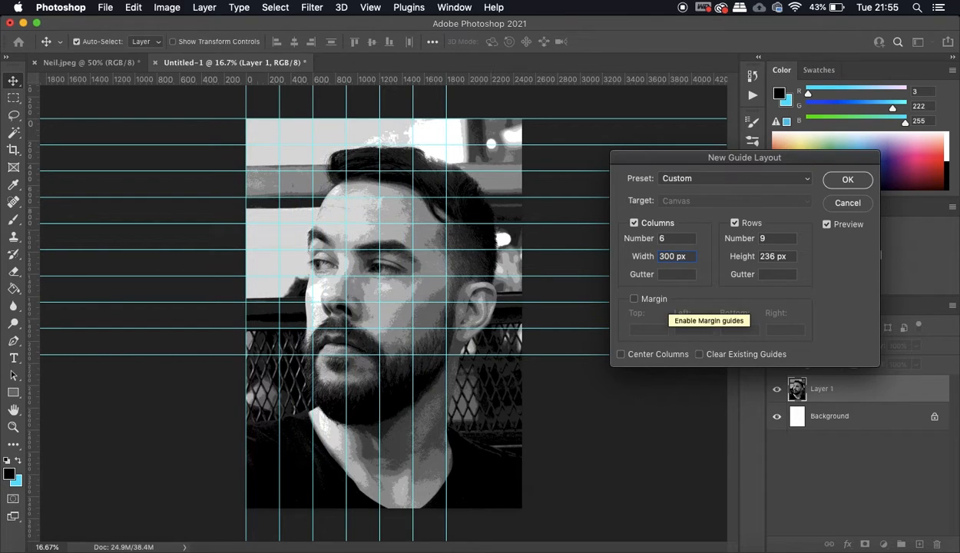
pyautogui.doubleClick(768, 256)
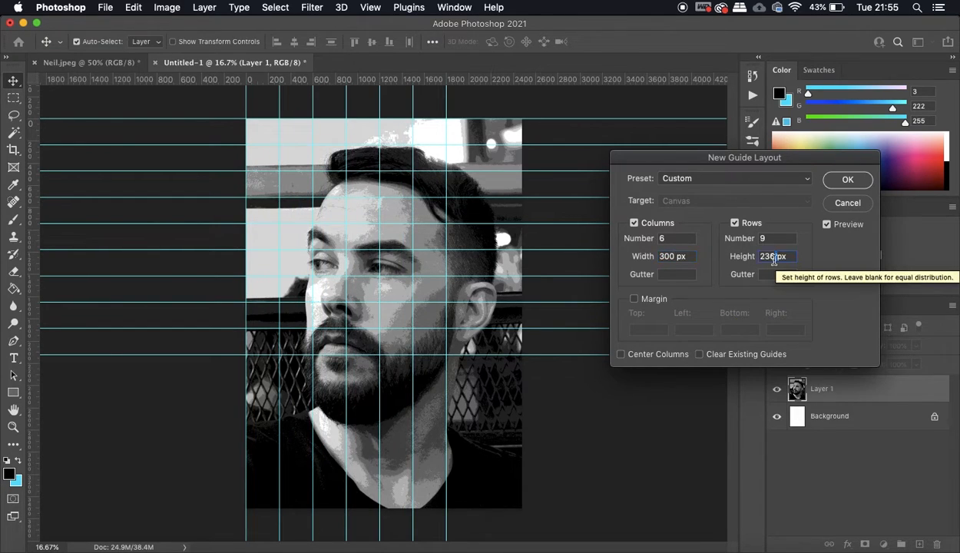
pyautogui.write('300')
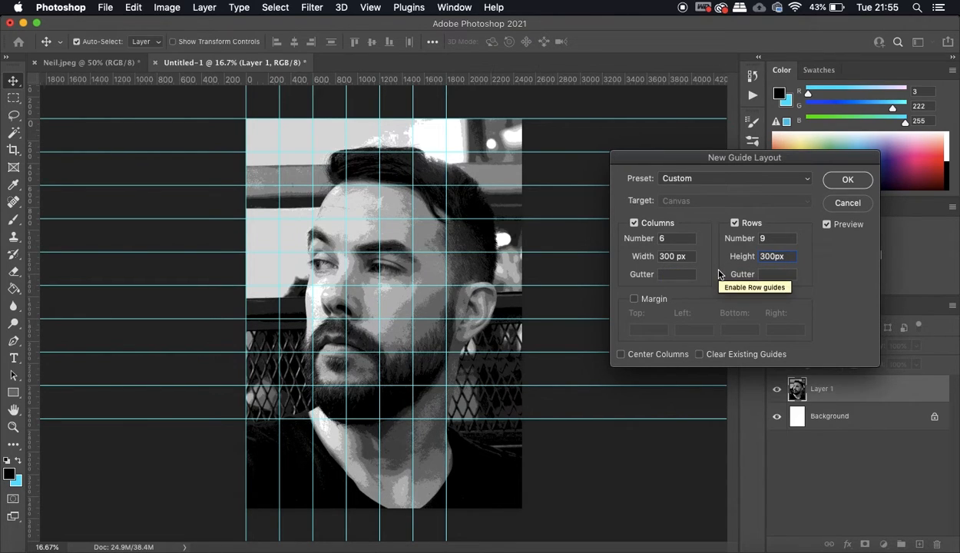
# - Enlarge the guide cells by setting the column width and the row height to 355 px
pyautogui.click(667, 259)
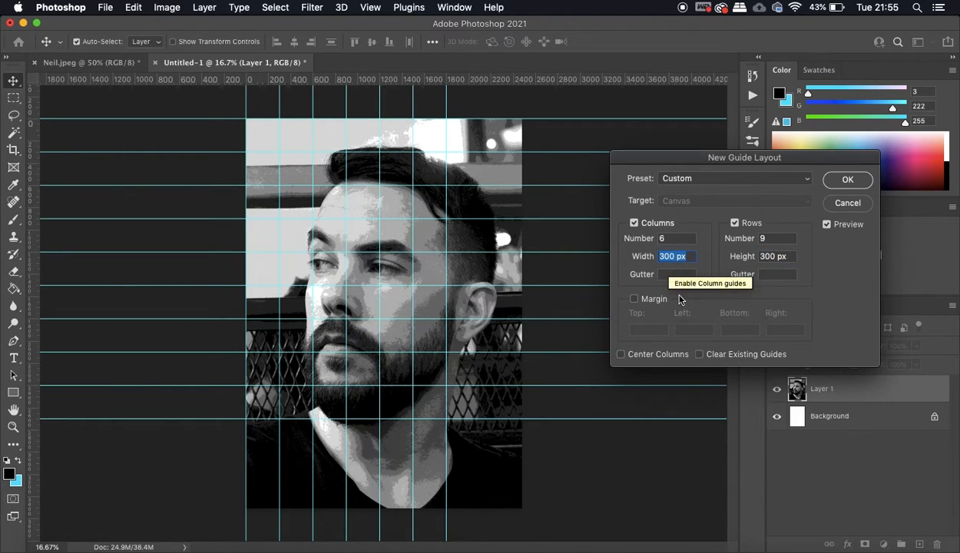
pyautogui.write('350')
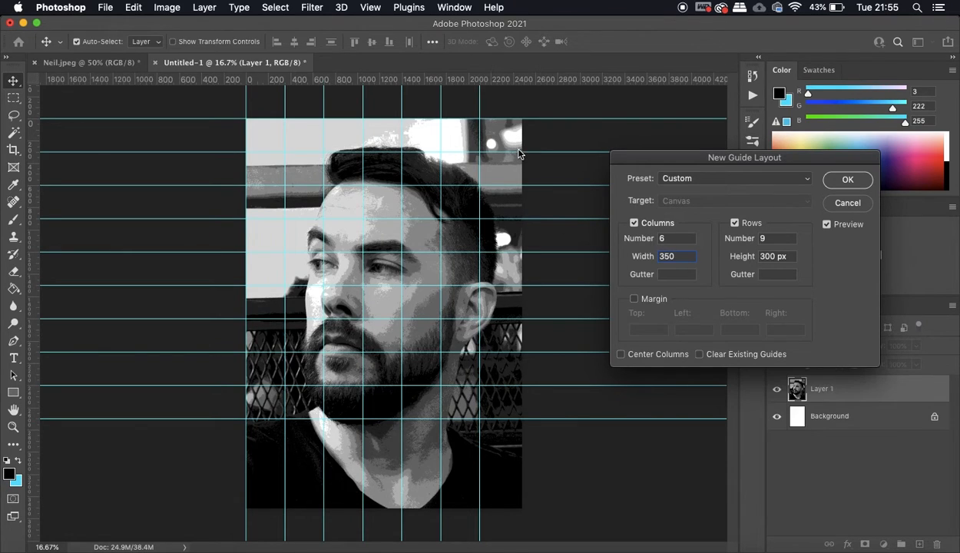
pyautogui.write('355')
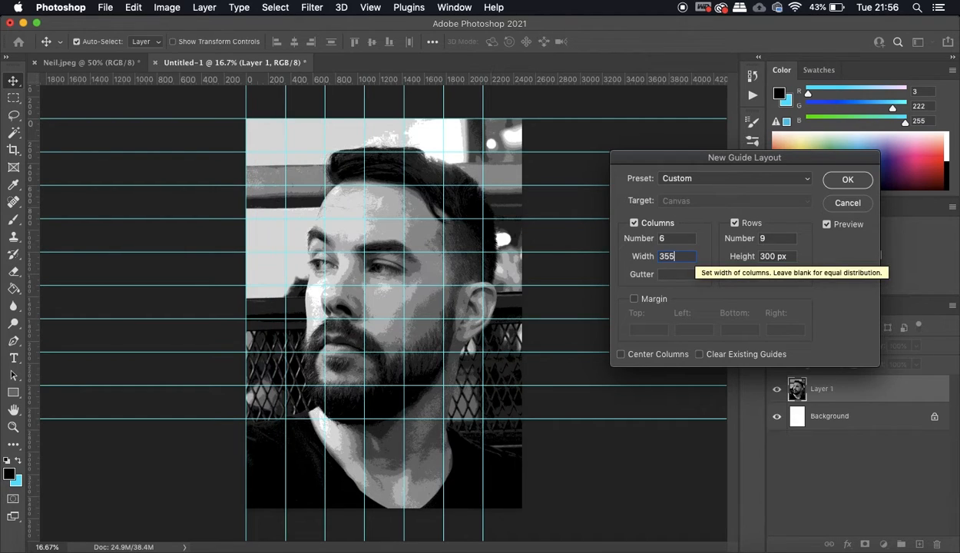
pyautogui.click(759, 256)
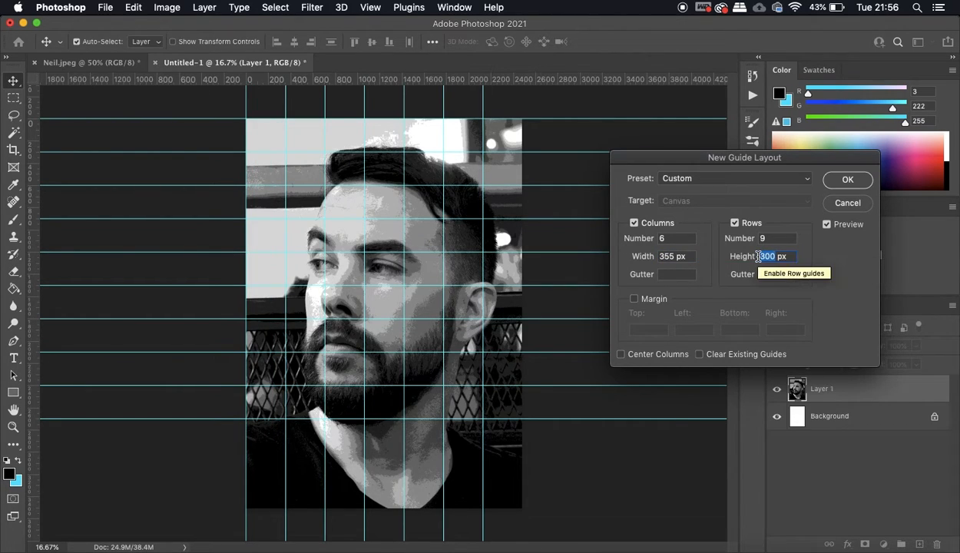
pyautogui.write('355')
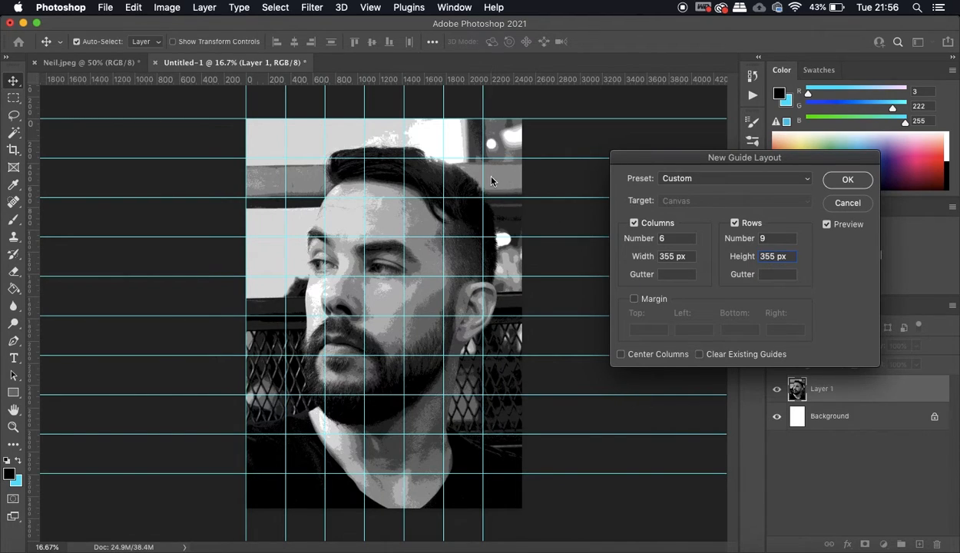
# - Try a guide column width of 360 px, then settle on 358 px
pyautogui.click(661, 256)
pyautogui.click(676, 257)
pyautogui.press('BackSpace')
pyautogui.press('BackSpace')
pyautogui.write('60')
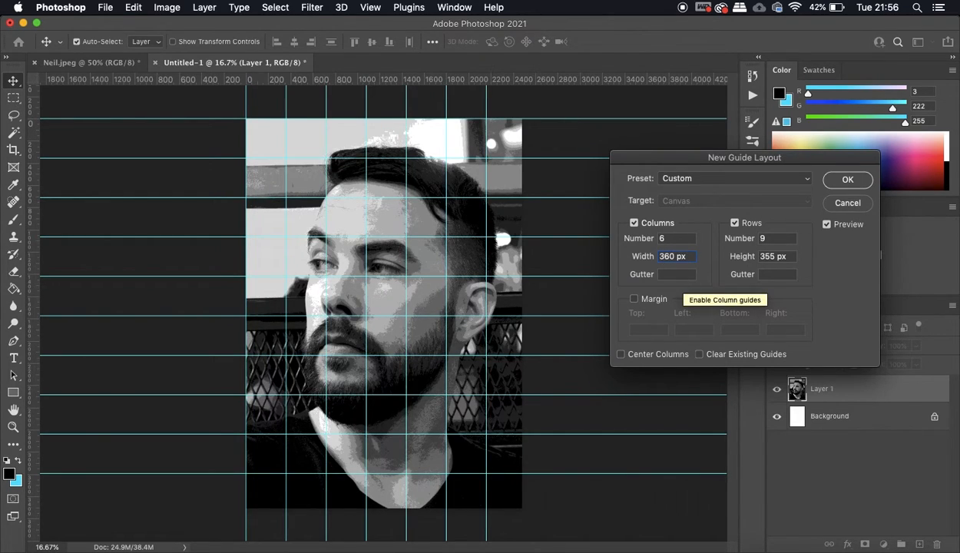
pyautogui.press('BackSpace')
pyautogui.press('BackSpace')
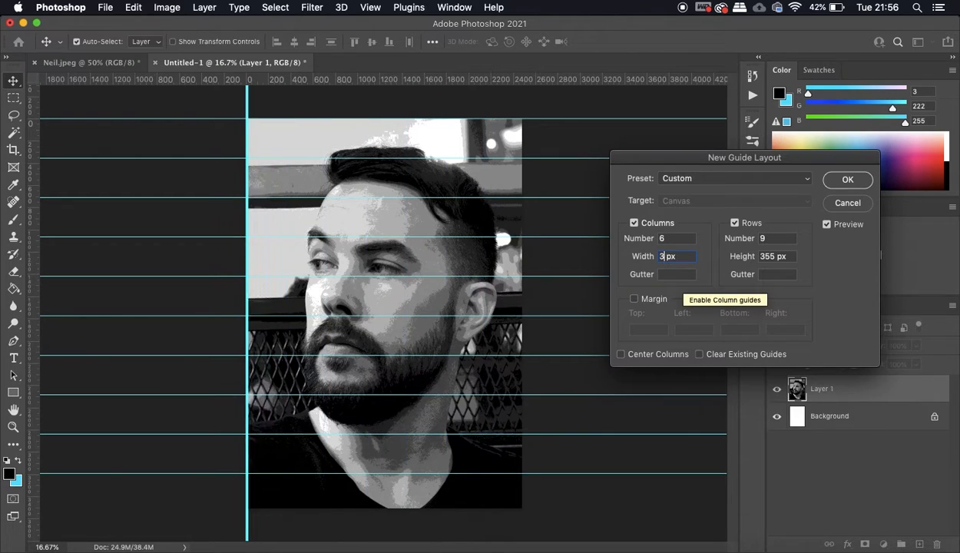
pyautogui.write('58')
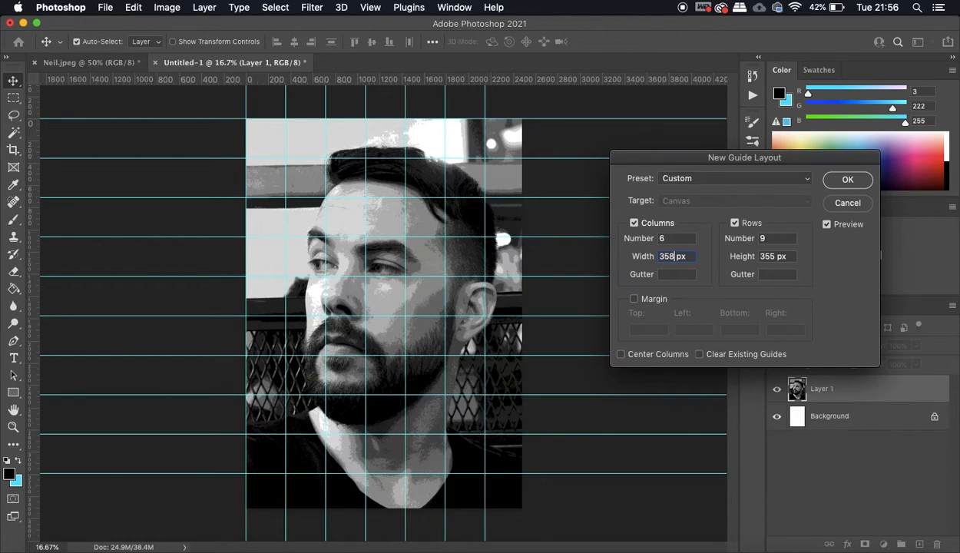
# - Set the guide row height to 358 px and apply the guide layout to the portrait
pyautogui.click(765, 256)
pyautogui.press('Right')
pyautogui.press('Left')
pyautogui.press('Left')
pyautogui.press('Left')
pyautogui.press('BackSpace')
pyautogui.write('8')
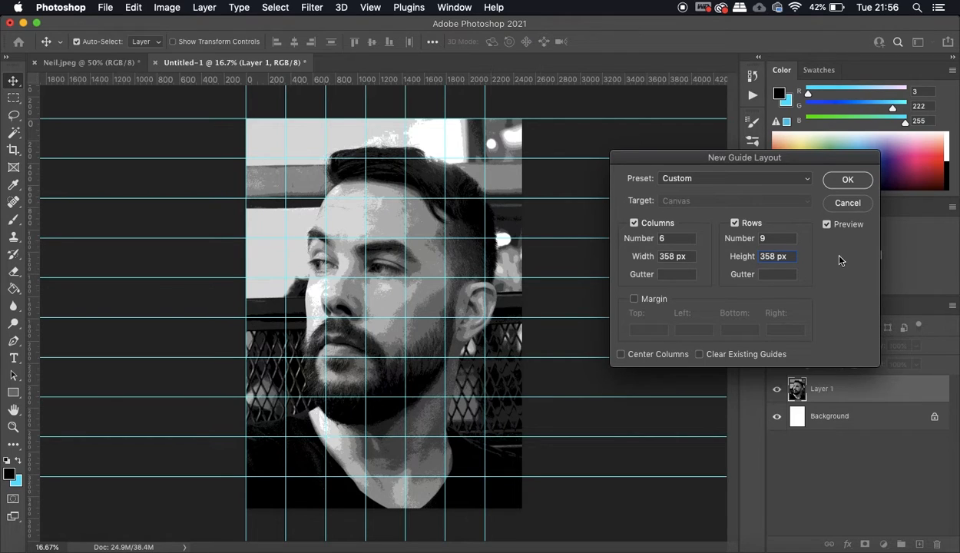
pyautogui.click(847, 179)
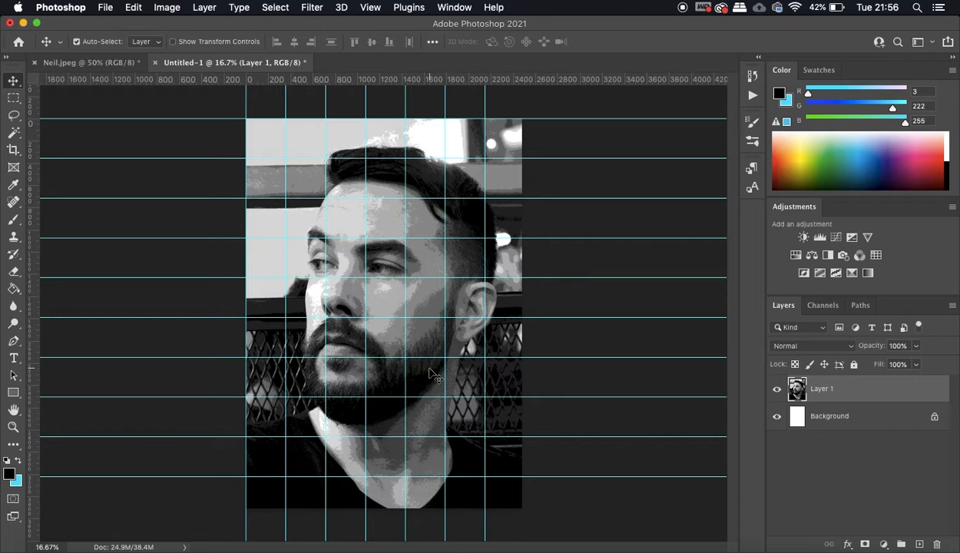
# - Examine the posterized portrait through its grid squares up close, especially the tonal shapes around the eyes and eyebrows
pyautogui.press('super+plus')
pyautogui.press('super+plus')
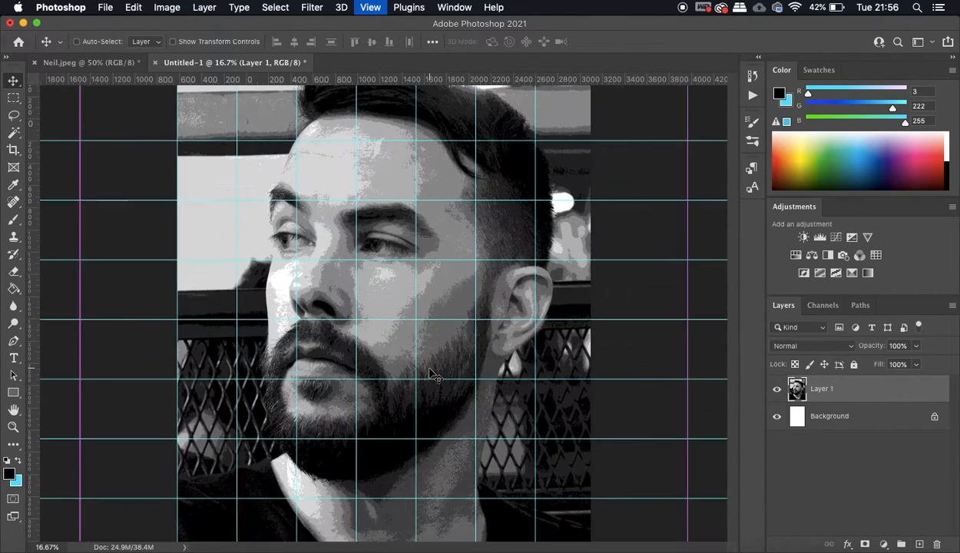
pyautogui.press('super+plus')
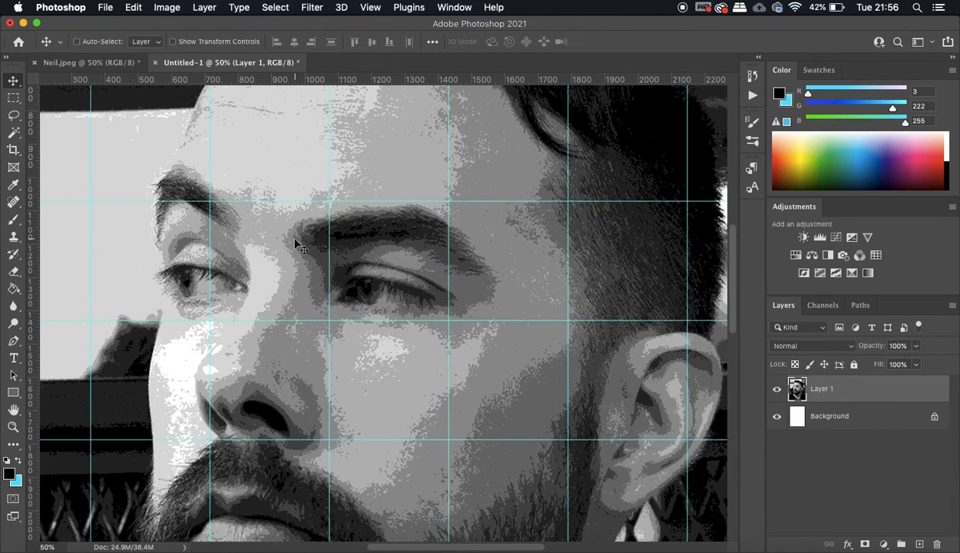
pyautogui.press('super+minus')
pyautogui.press('super+minus')
pyautogui.press('super+minus')
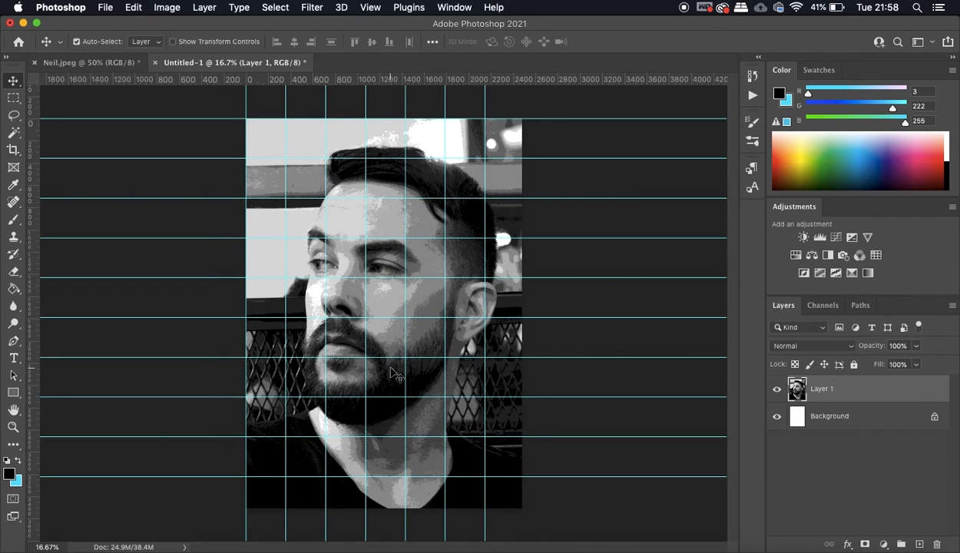
pyautogui.press('super+plus')
pyautogui.press('super+plus')
pyautogui.press('super+plus')
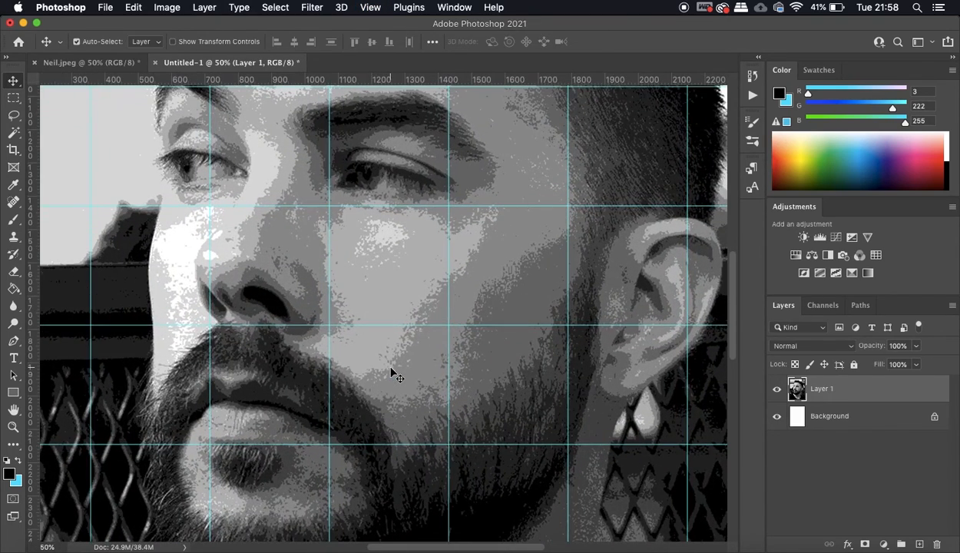
pyautogui.scroll(5, 390, 367)
pyautogui.press('super+plus')
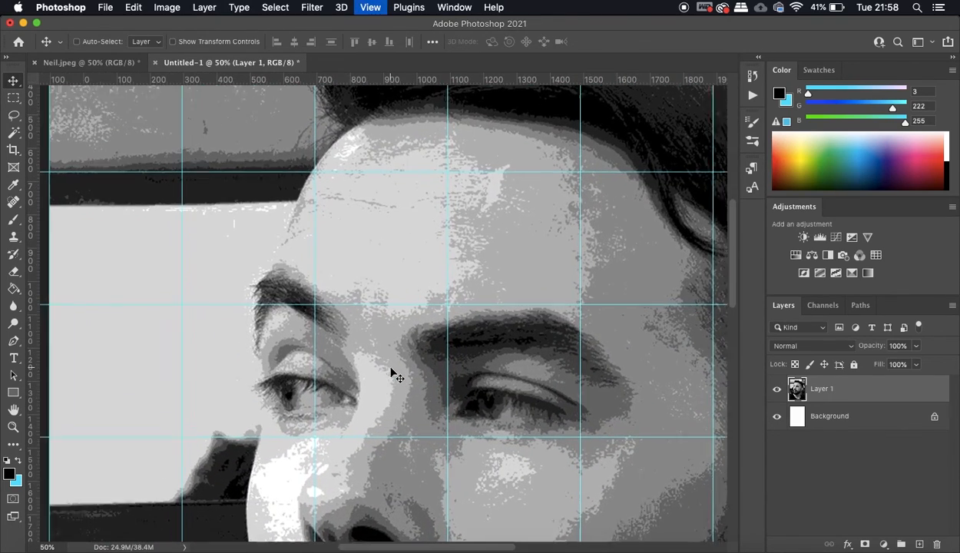
pyautogui.press('super+plus')
pyautogui.scroll(-4, 390, 367)
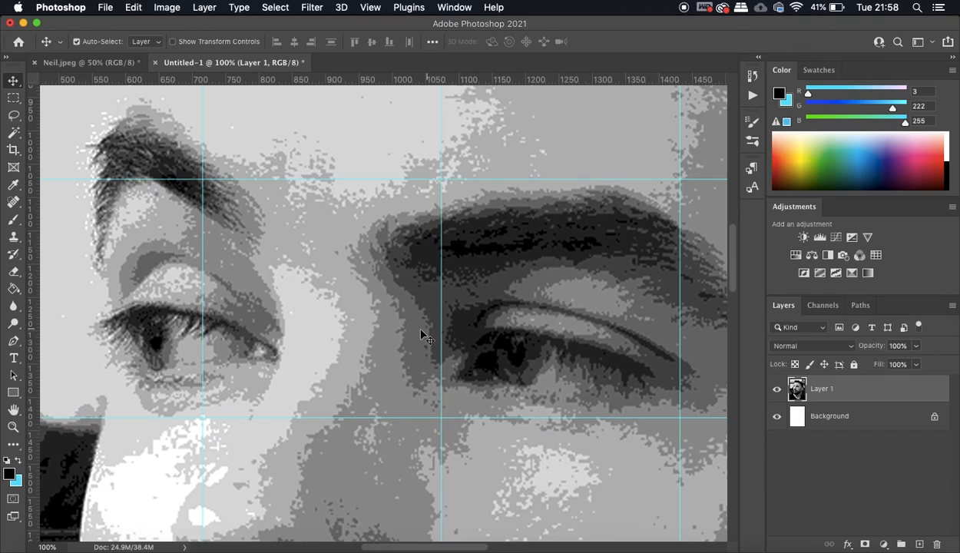
pyautogui.hscroll(5, 421, 335)
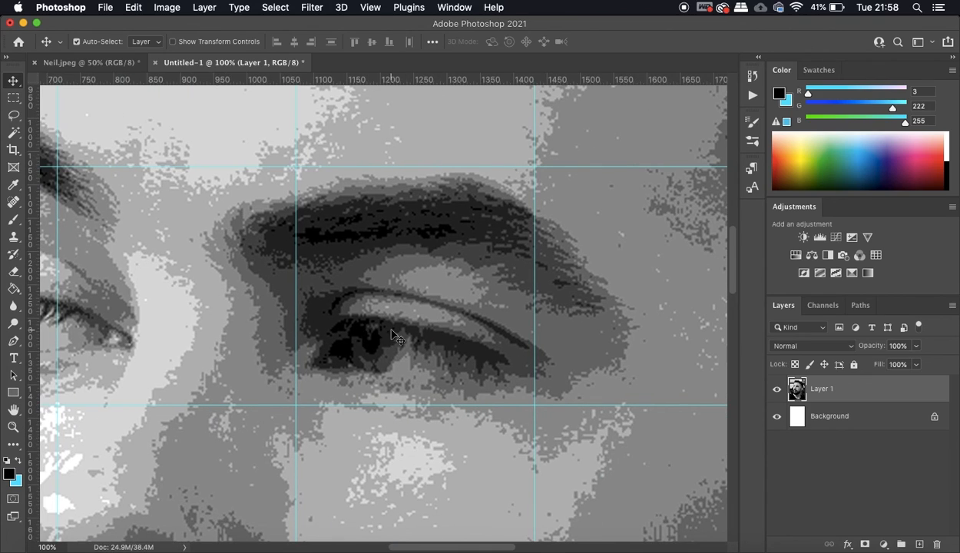